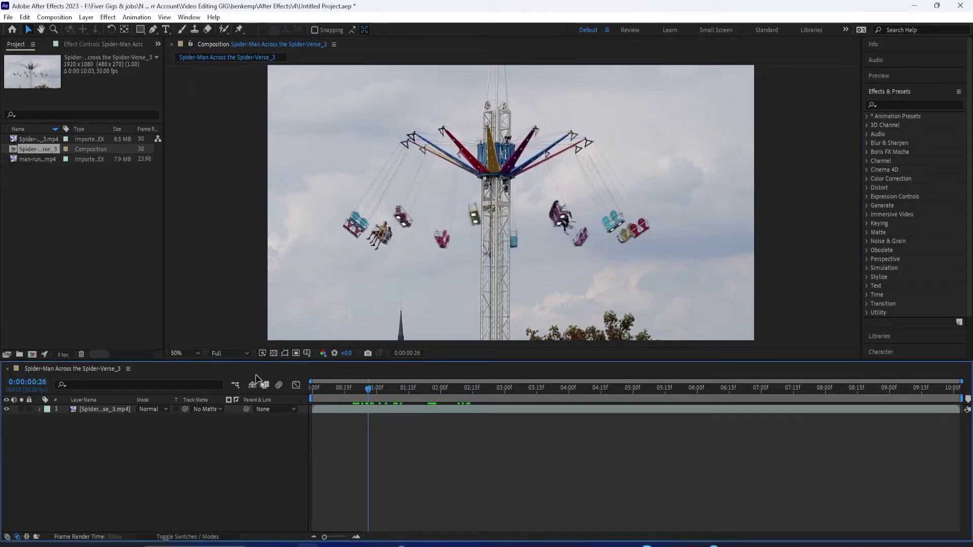
Set the preview resolution to Half and play a preview of the carousel clip
left_click(219, 354)
left_click(227, 388)
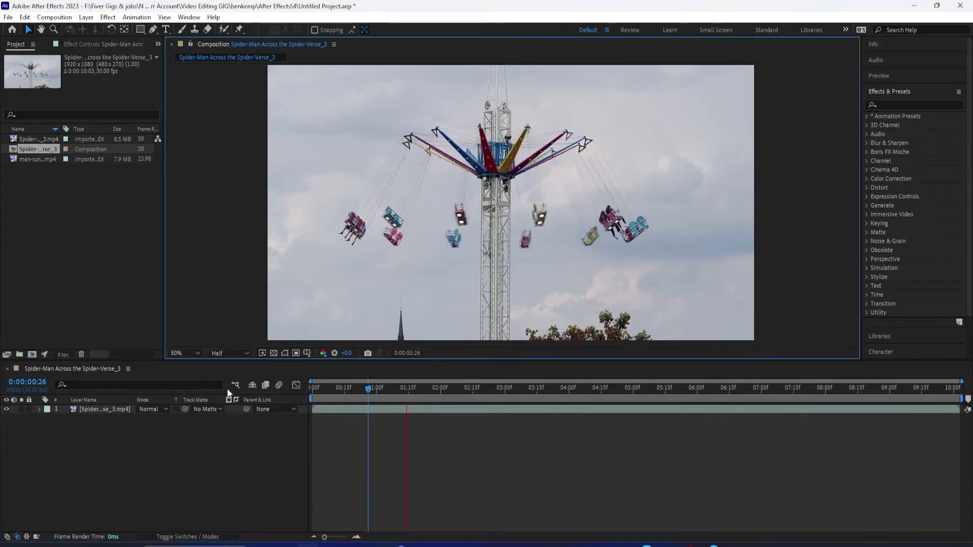
key("space")
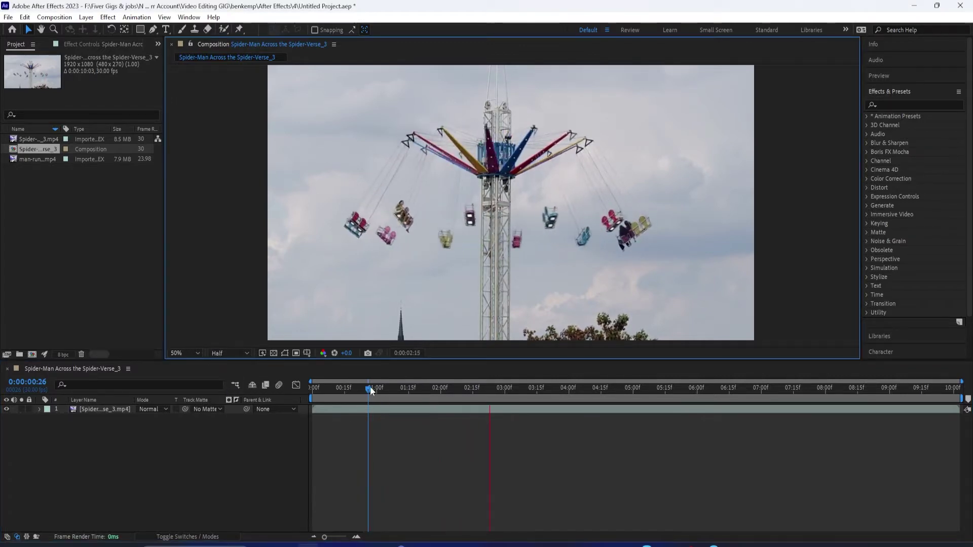
key("space")
Inspect the carousel comp, video file and man-run clip, then return to 0:00:01:02
left_click(82, 407)
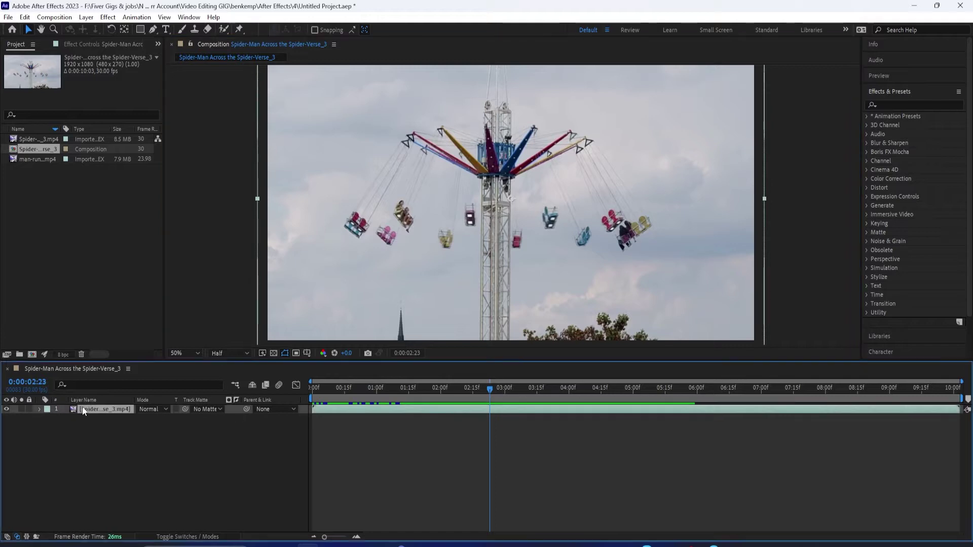
left_click(38, 142)
left_click(33, 146)
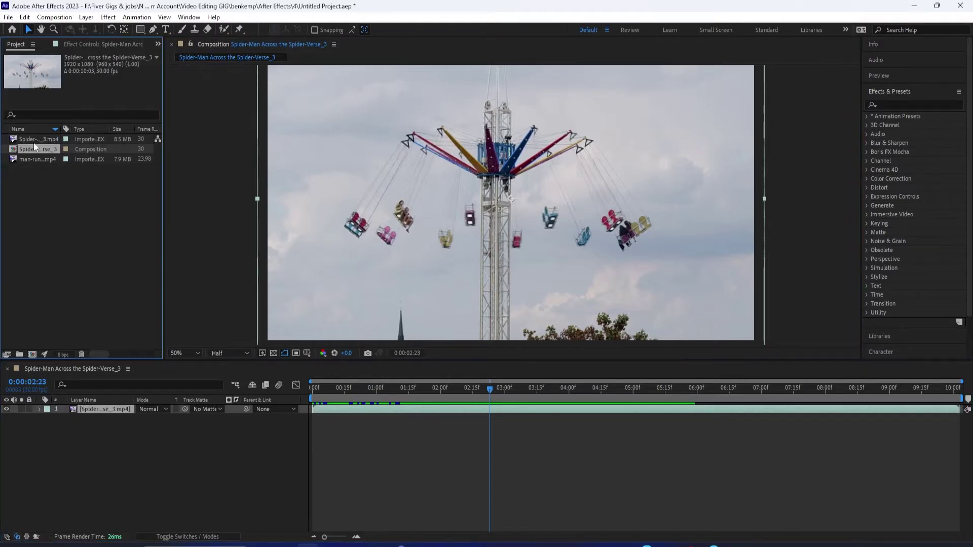
left_click(33, 142)
left_click(32, 153)
left_click(29, 161)
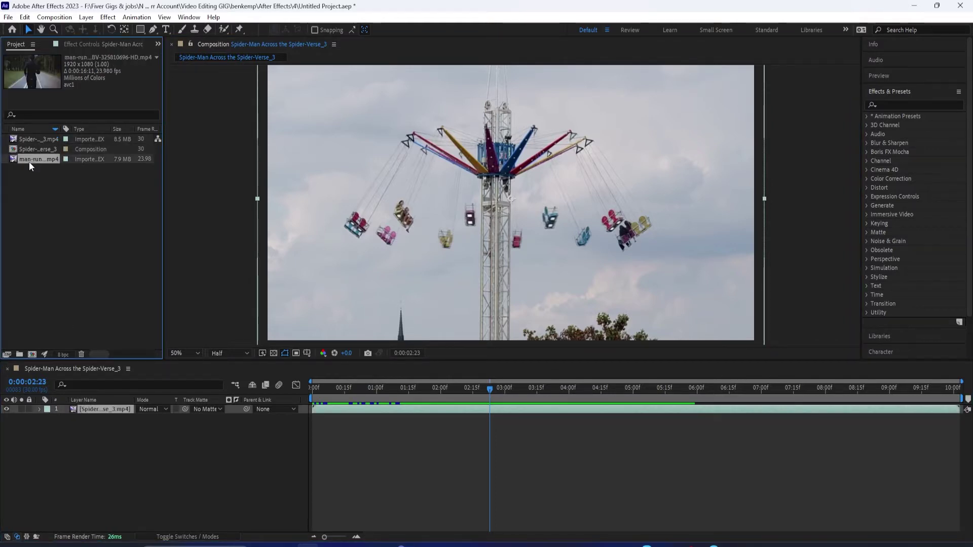
left_click(32, 150)
left_click(35, 141)
left_click(32, 158)
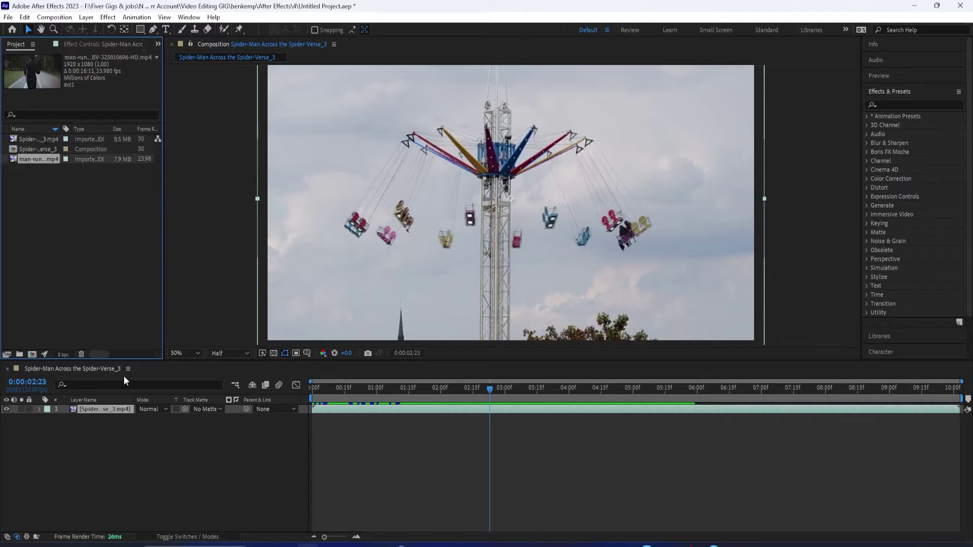
left_click(107, 409)
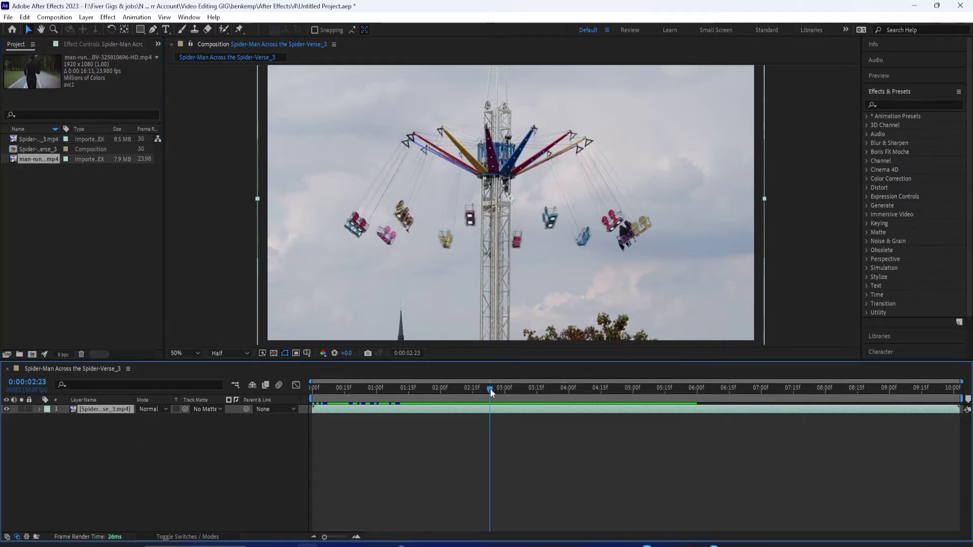
left_click_drag(490, 391, 381, 396)
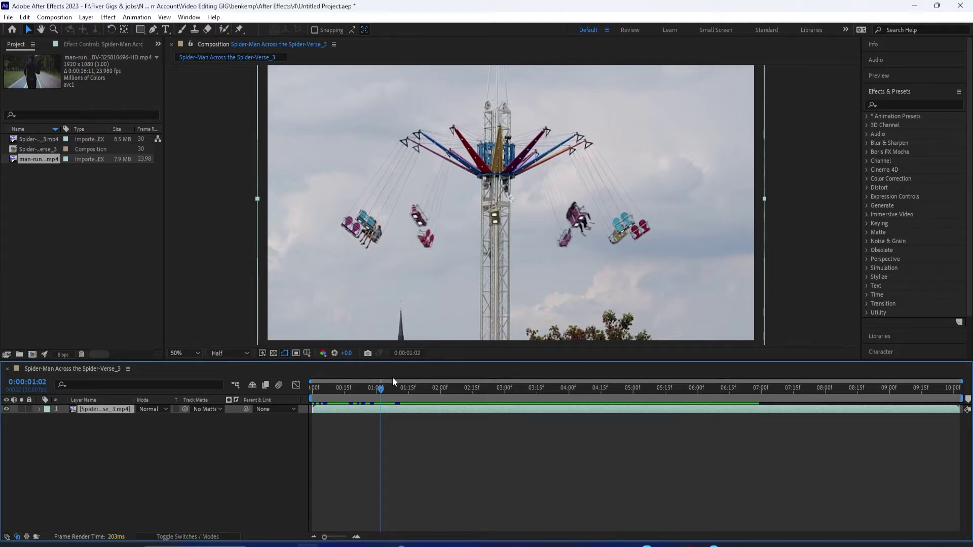
Search effects for 'time' and drag Time Displacement onto the carousel clip layer
left_click_drag(385, 387, 370, 388)
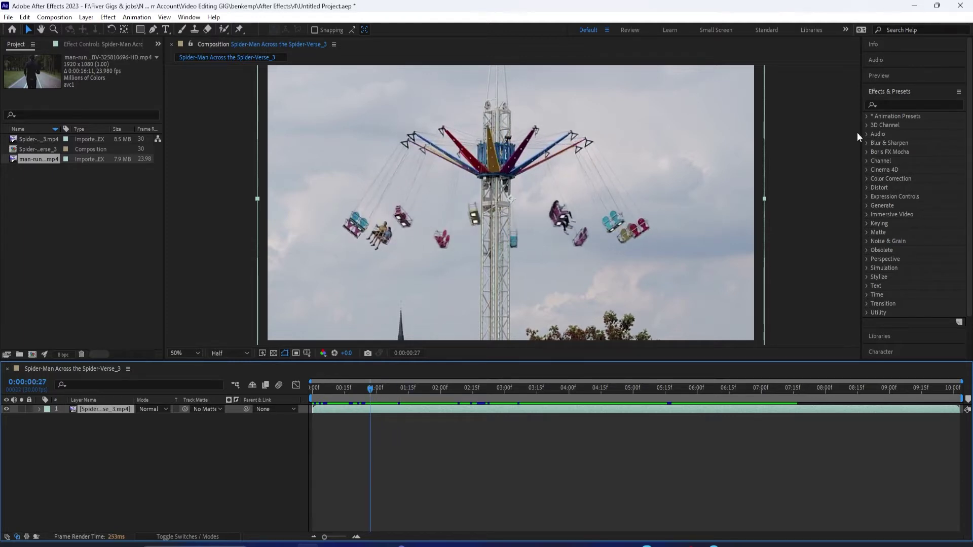
left_click(895, 105)
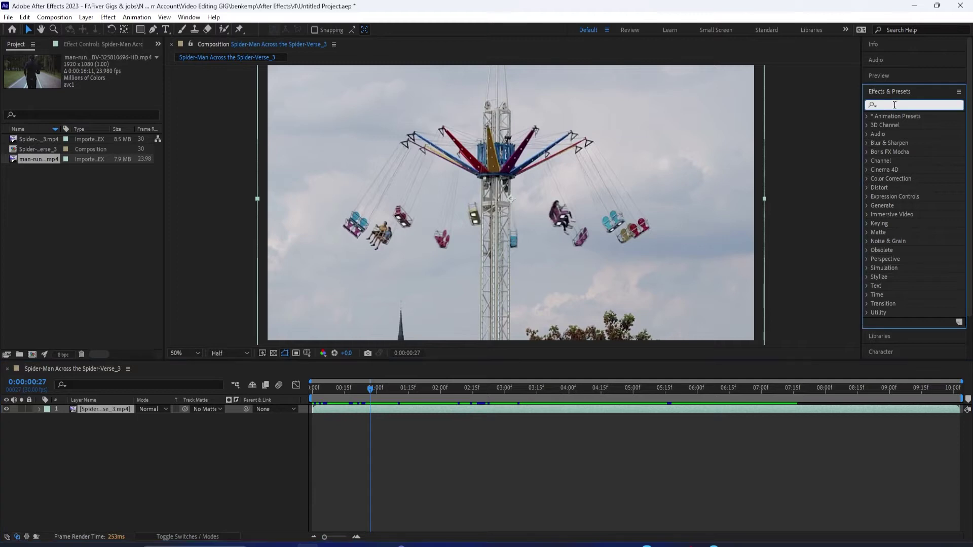
type("time")
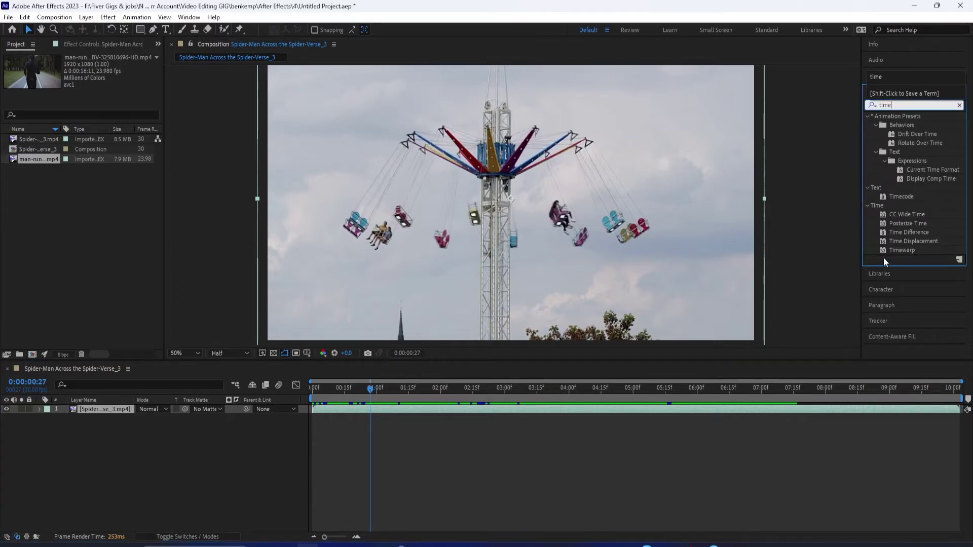
left_click_drag(899, 244, 101, 414)
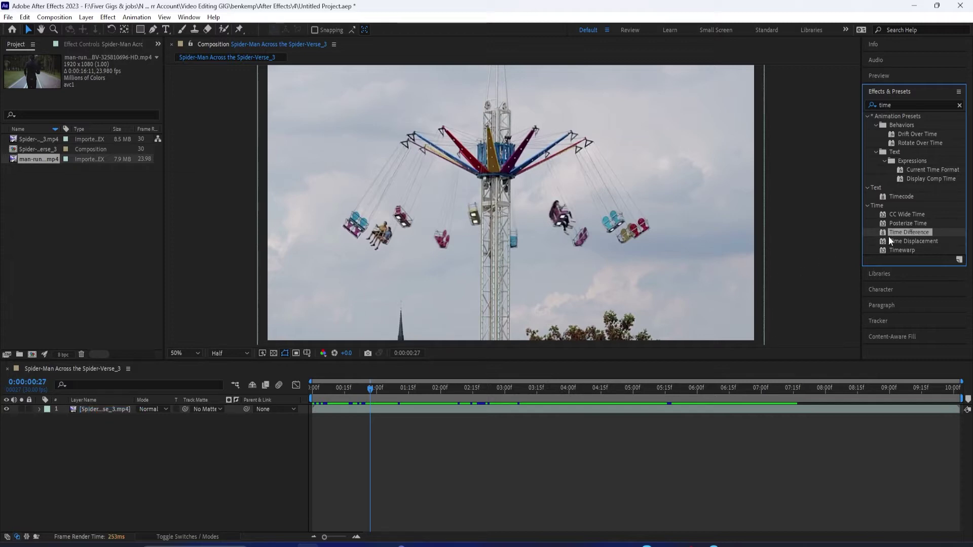
left_click_drag(890, 244, 86, 411)
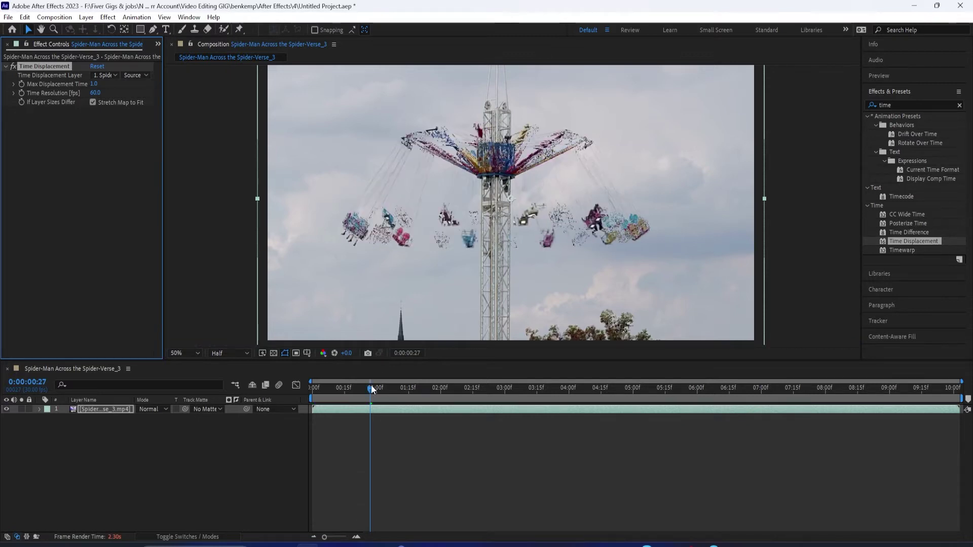
Preview the warped carousel, keep it as displacement layer, and open new 1920×1080, 30 fps comp settings
mouse_move(371, 389)
left_mouse_down()
mouse_move(426, 390)
mouse_move(360, 391)
left_mouse_up()
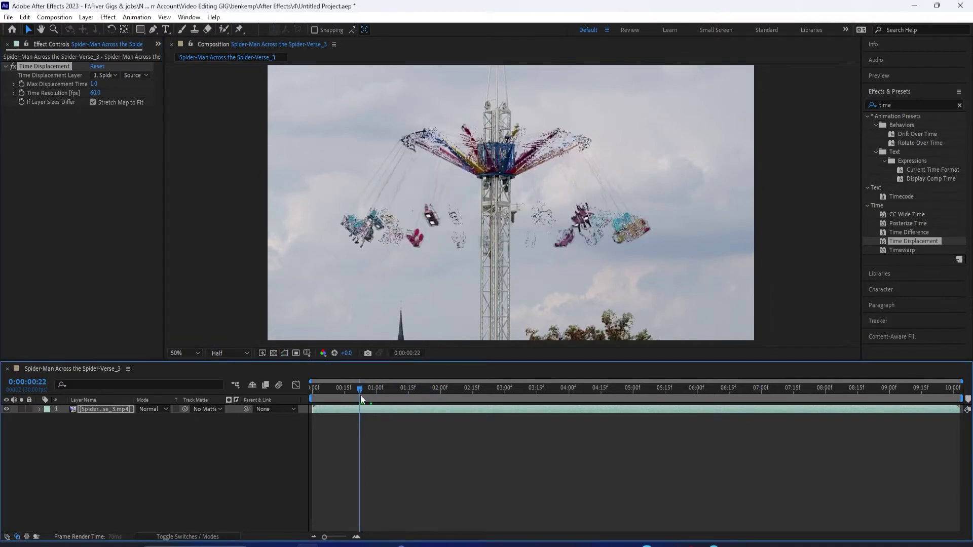
key("space")
key("space")
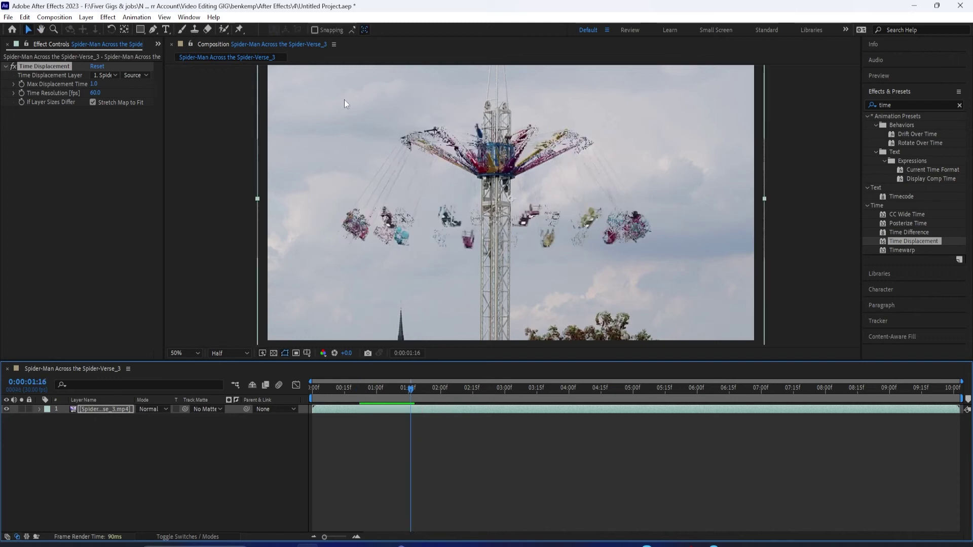
left_click(107, 75)
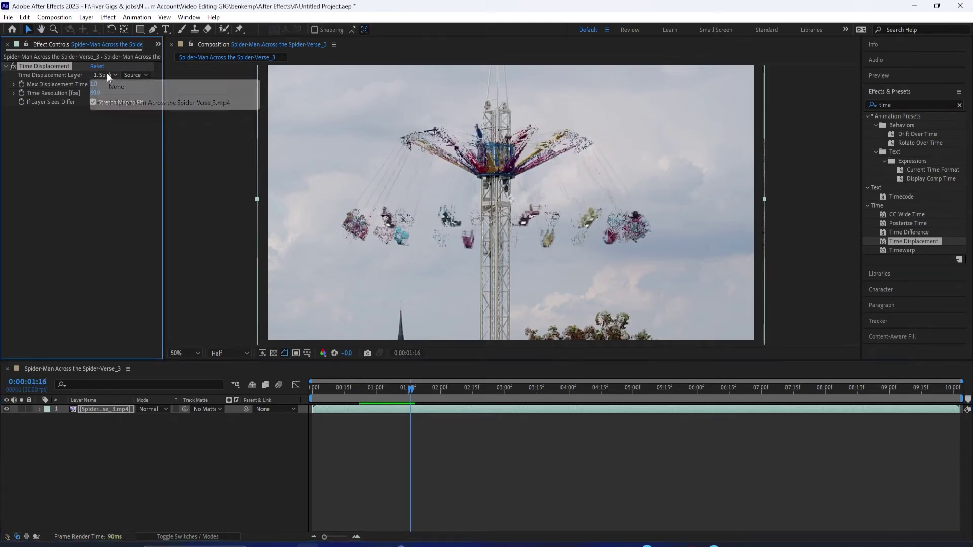
left_click(99, 187)
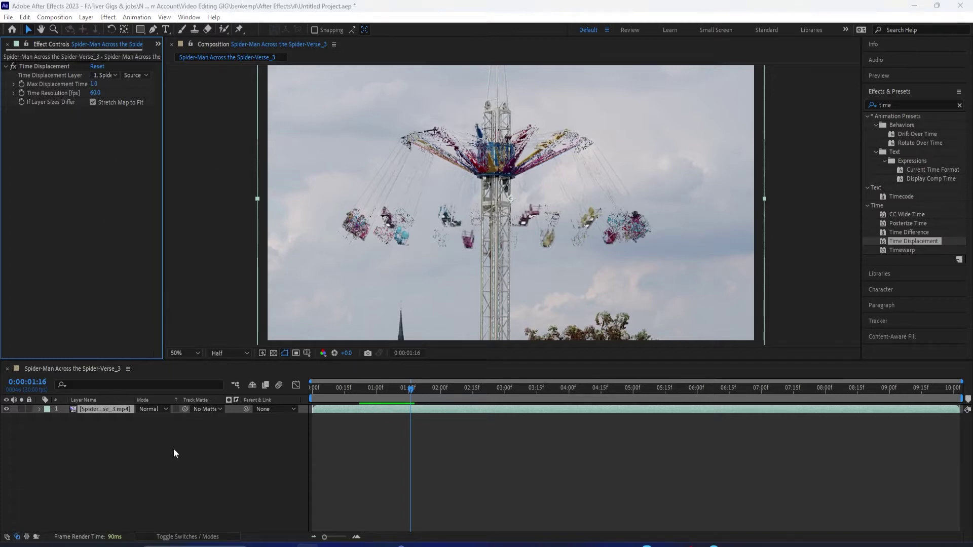
key("ctrl+n")
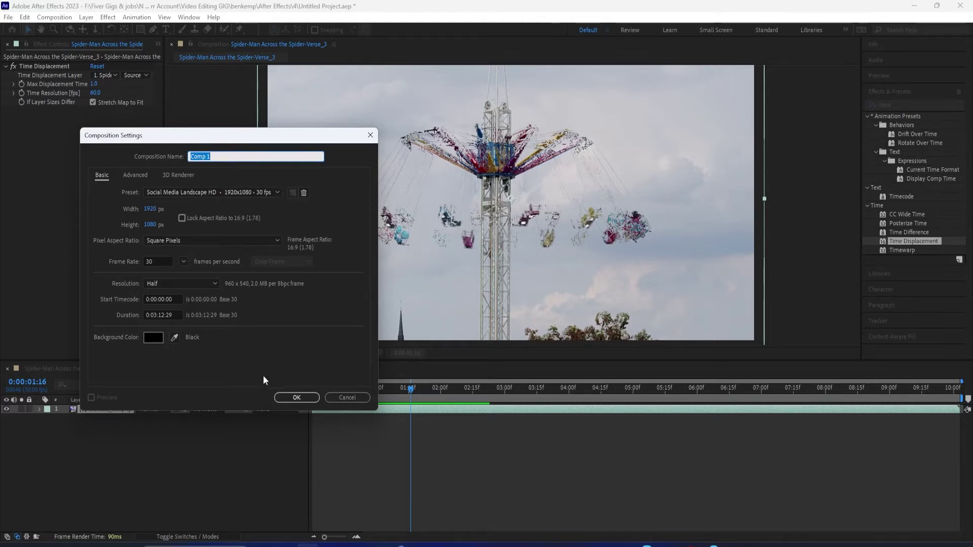
Create Comp 1 and add a full-size 000000 black solid, Black Solid 1
left_click(287, 398)
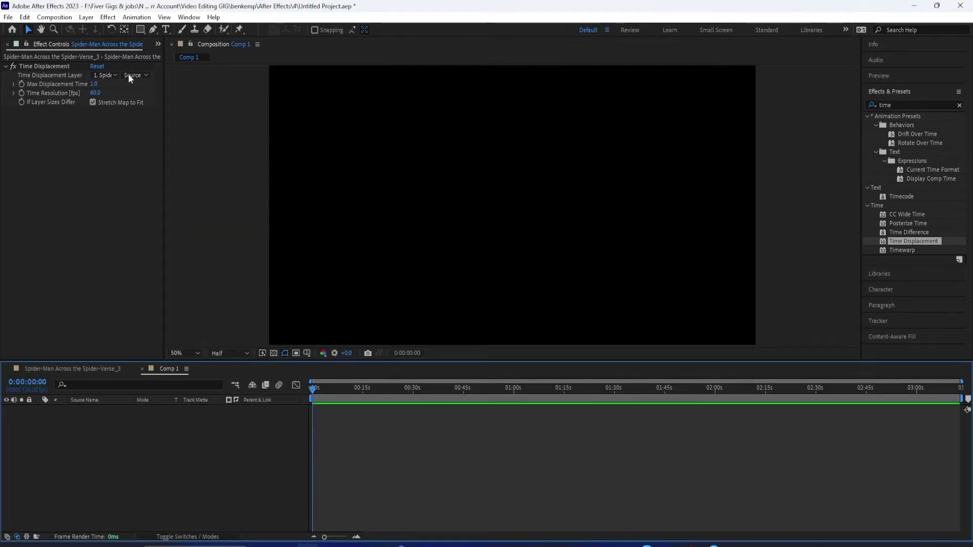
left_click(86, 18)
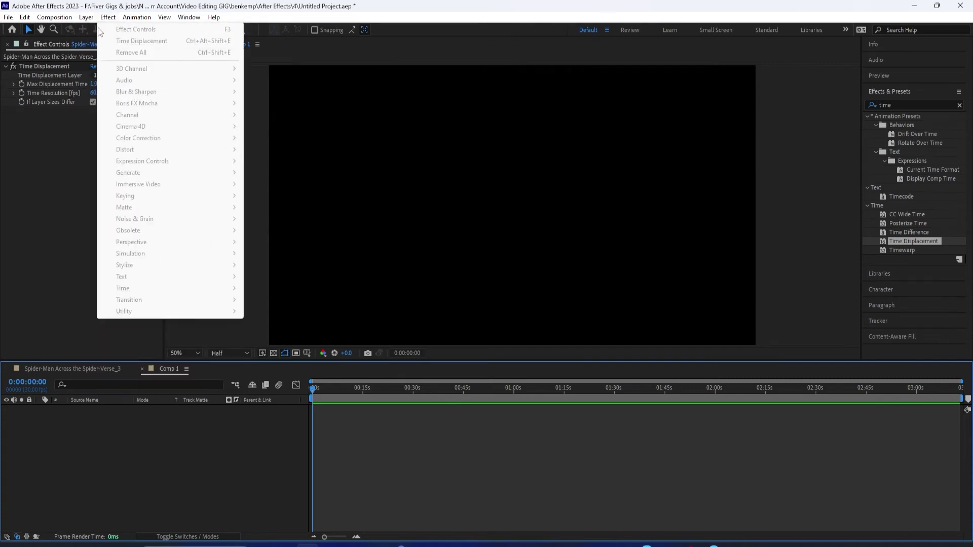
left_click(95, 30)
left_click(266, 41)
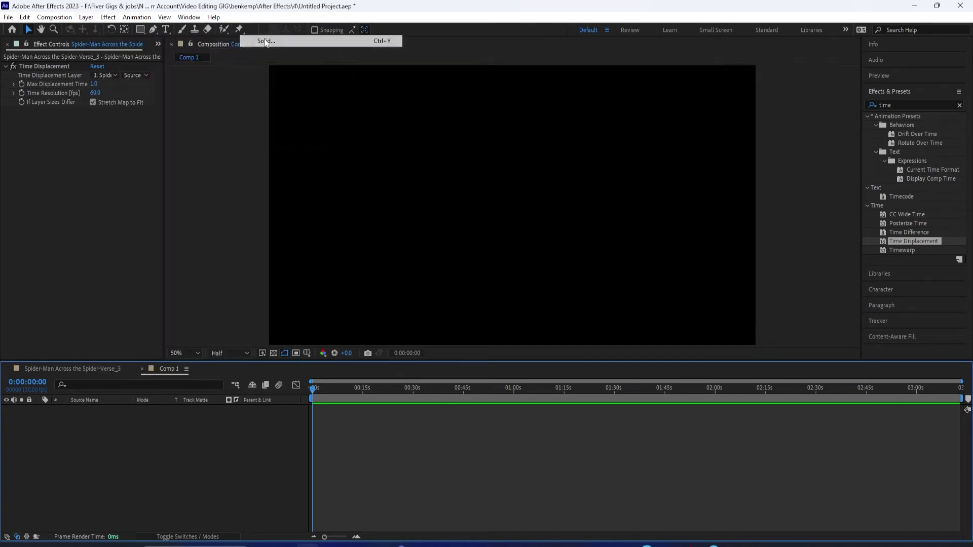
left_click(480, 339)
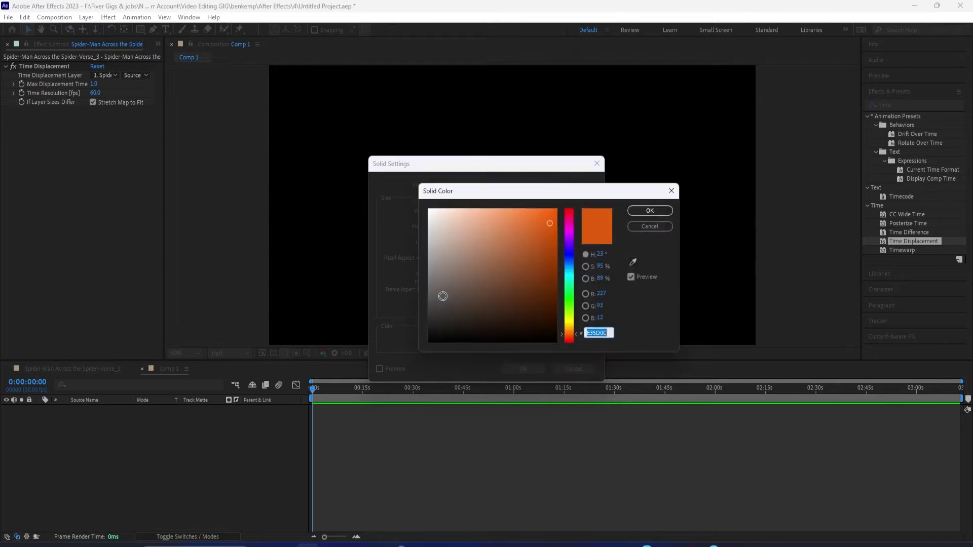
type("000000")
key("Return")
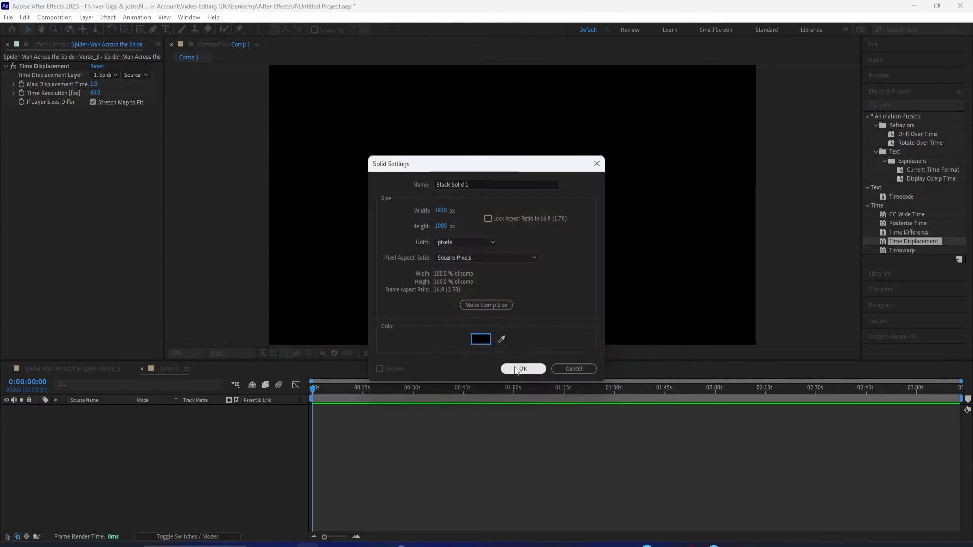
left_click(520, 369)
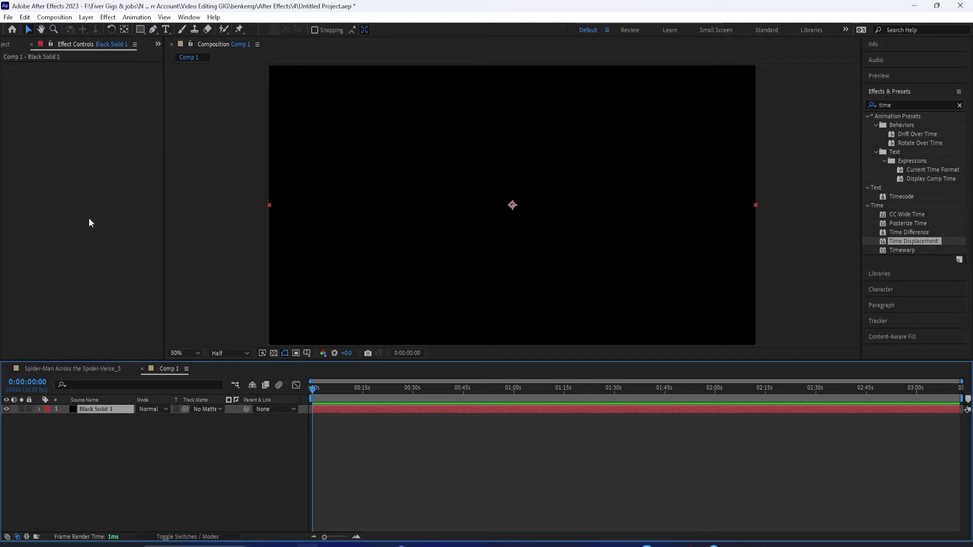
left_click(108, 17)
Apply Generate > Gradient Ramp to Black Solid 1, clear the effects search, and scrub to 0:00:01:15
mouse_move(135, 175)
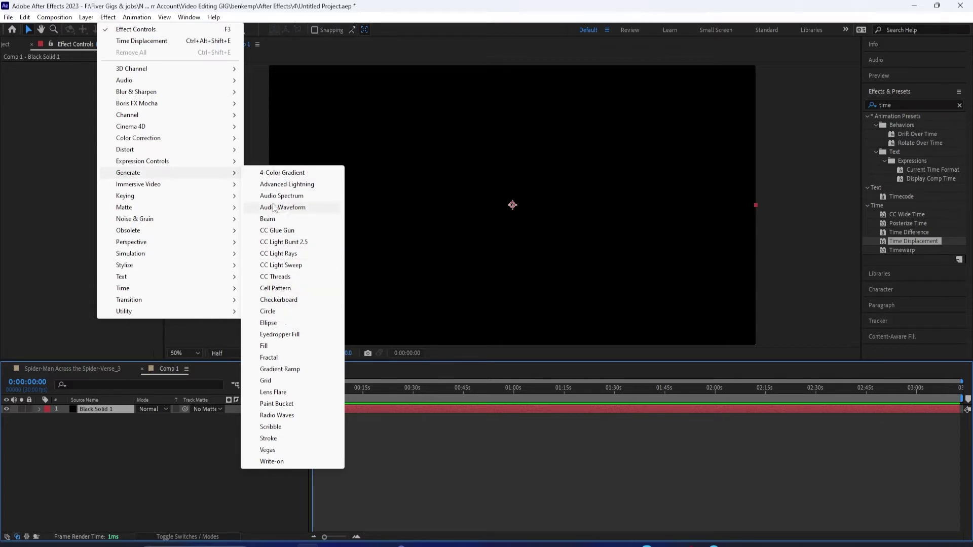
left_click(281, 374)
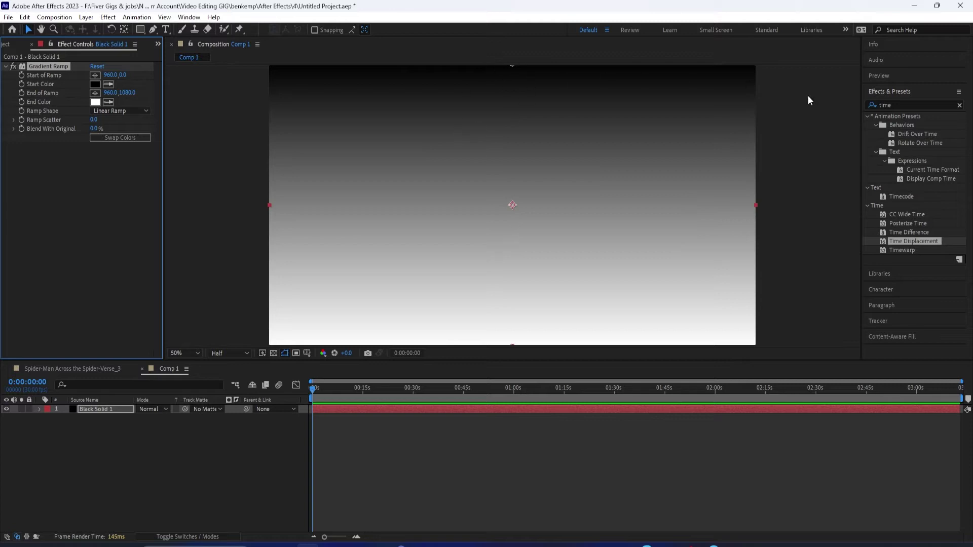
left_click(959, 105)
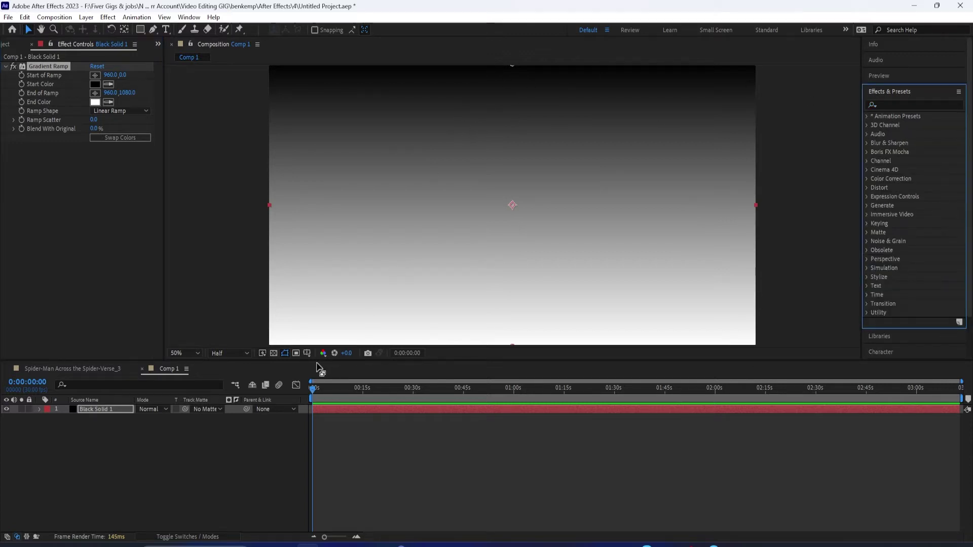
mouse_move(315, 390)
left_mouse_down()
mouse_move(344, 391)
mouse_move(320, 405)
left_mouse_up()
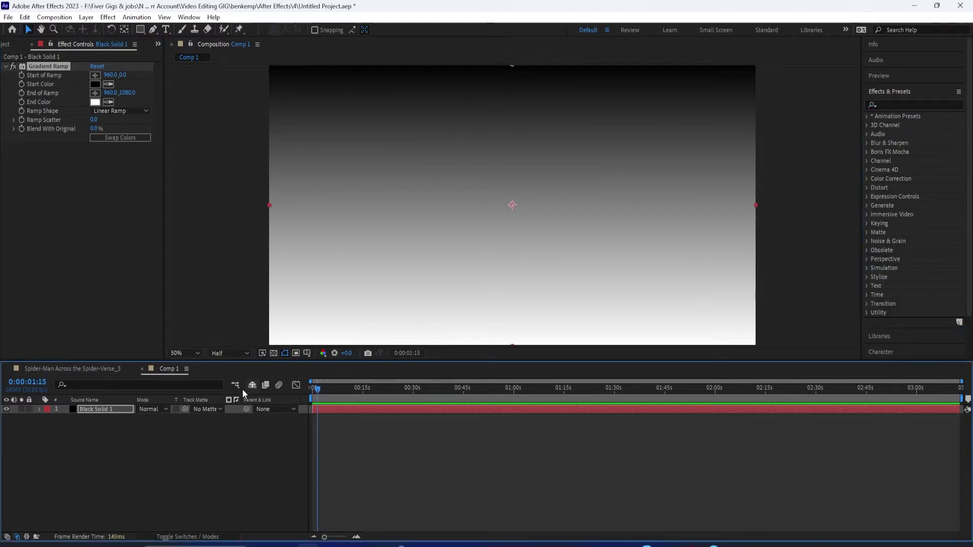
In the carousel comp, drag Comp 1 from the Project panel in below the carousel clip
left_click(94, 369)
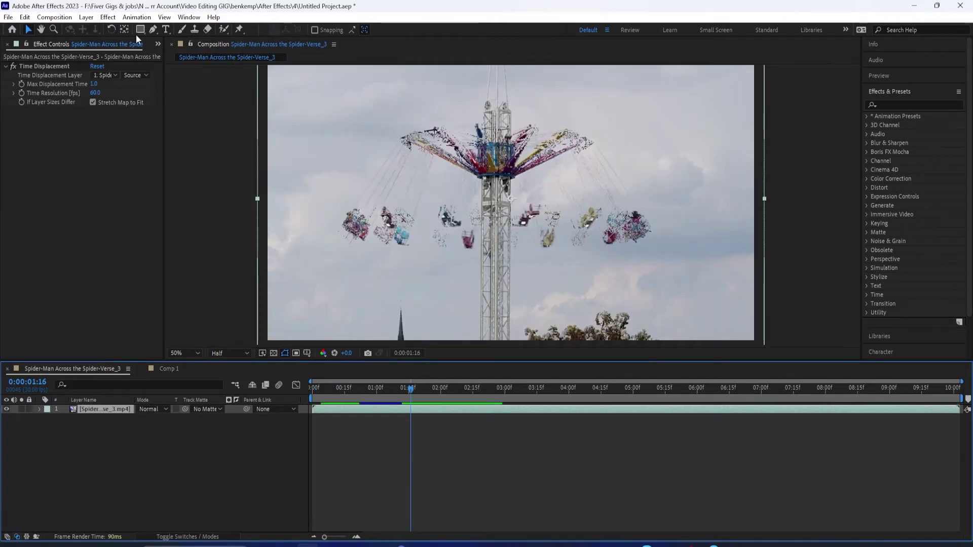
left_click(157, 43)
left_click(173, 60)
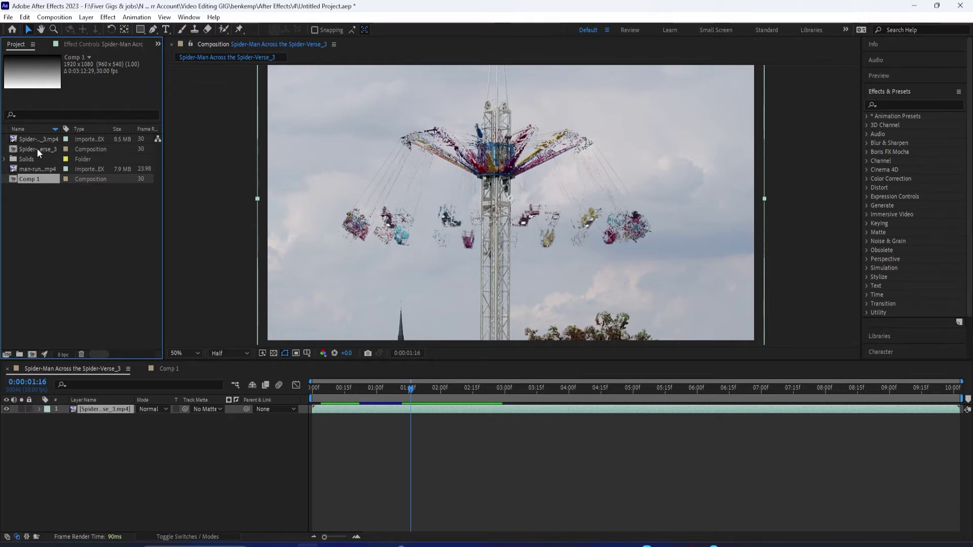
left_click_drag(36, 177, 81, 440)
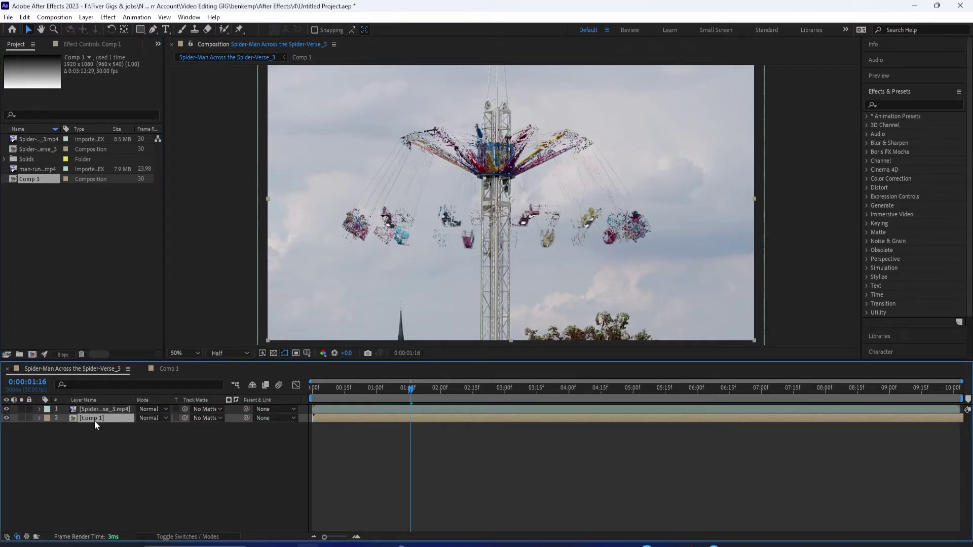
Set the carousel clip's Time Displacement Layer to 2. Comp 1, with Max Displacement Time 0.3
left_click(103, 409)
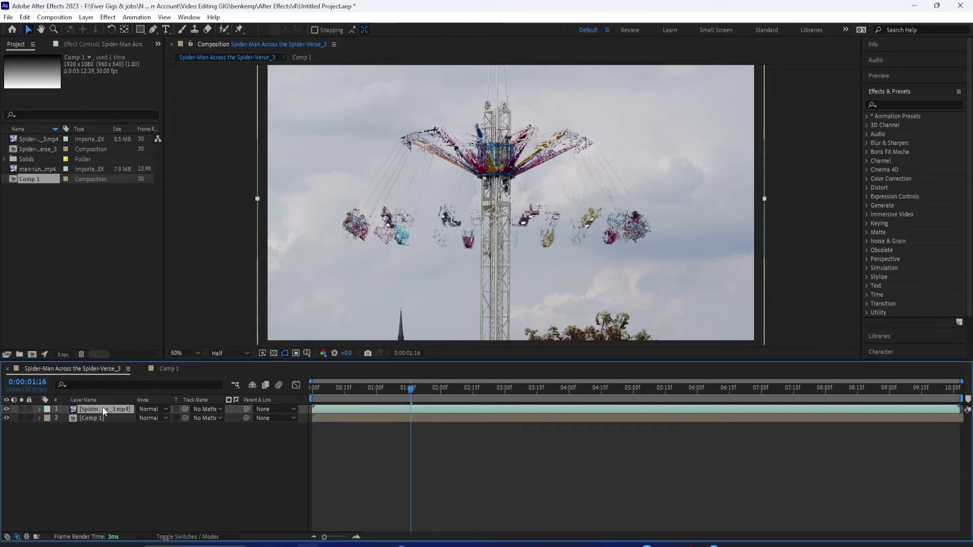
left_click(129, 43)
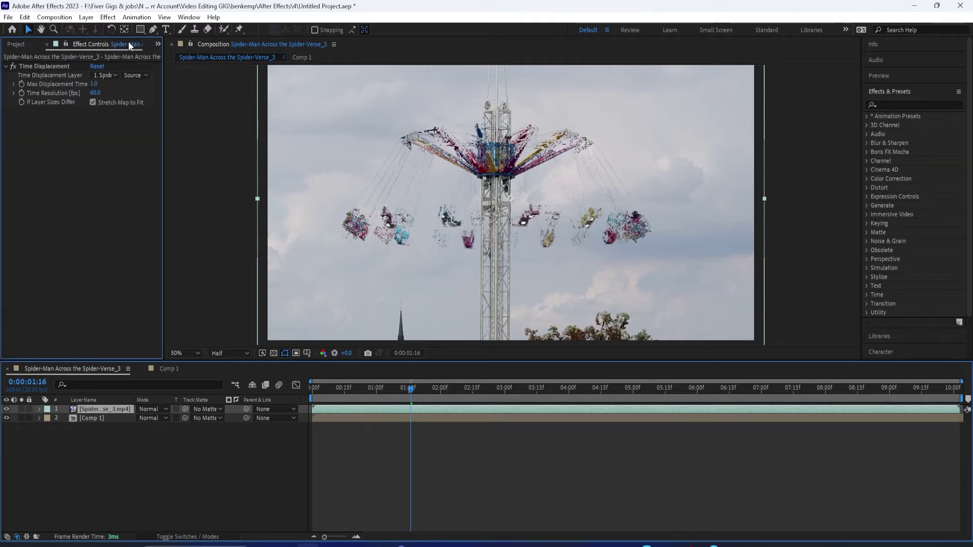
left_click(105, 76)
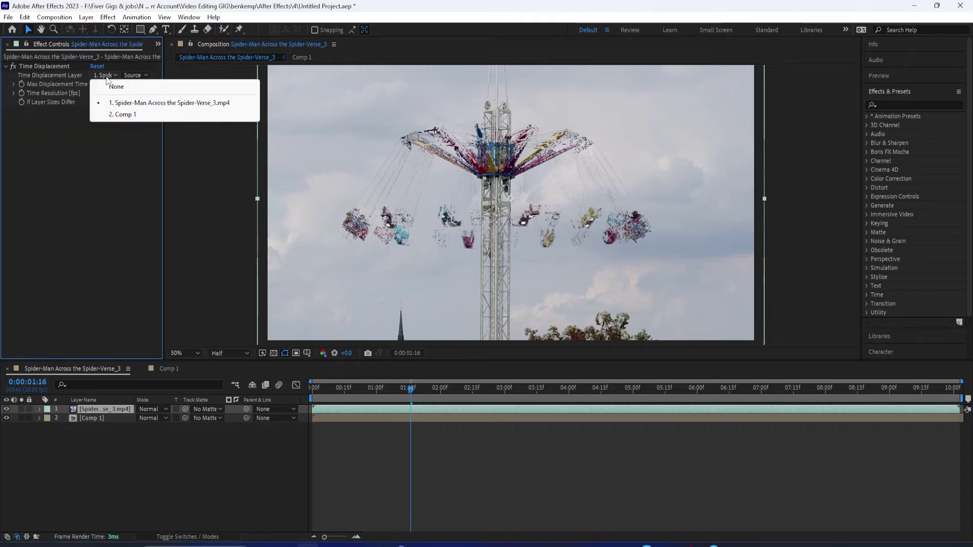
left_click(116, 111)
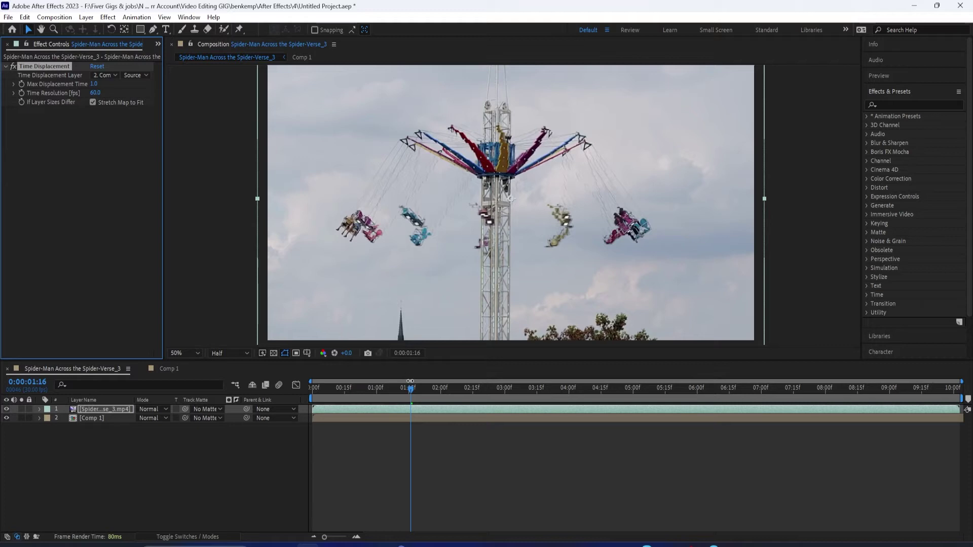
mouse_move(411, 395)
left_mouse_down()
mouse_move(506, 400)
mouse_move(385, 398)
mouse_move(447, 400)
mouse_move(395, 398)
left_mouse_up()
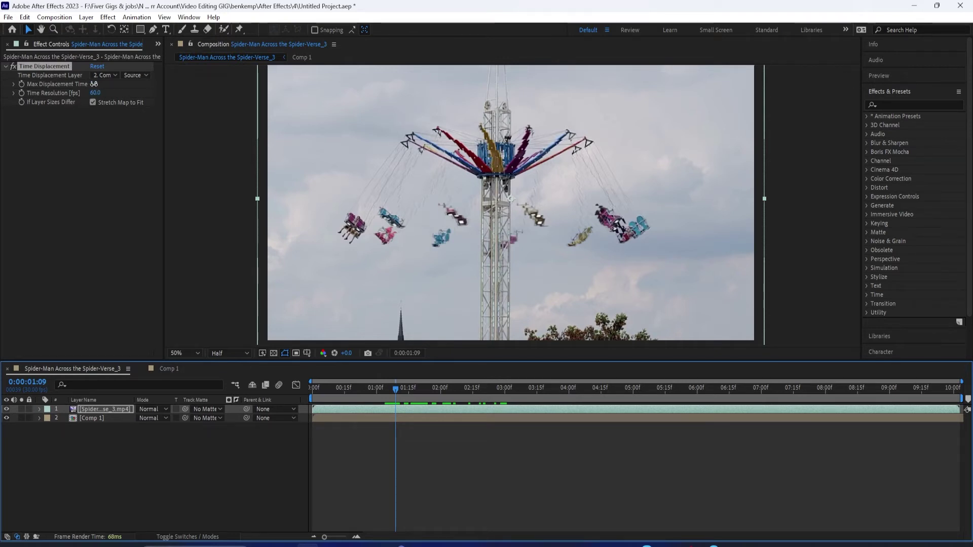
left_click_drag(94, 84, 86, 117)
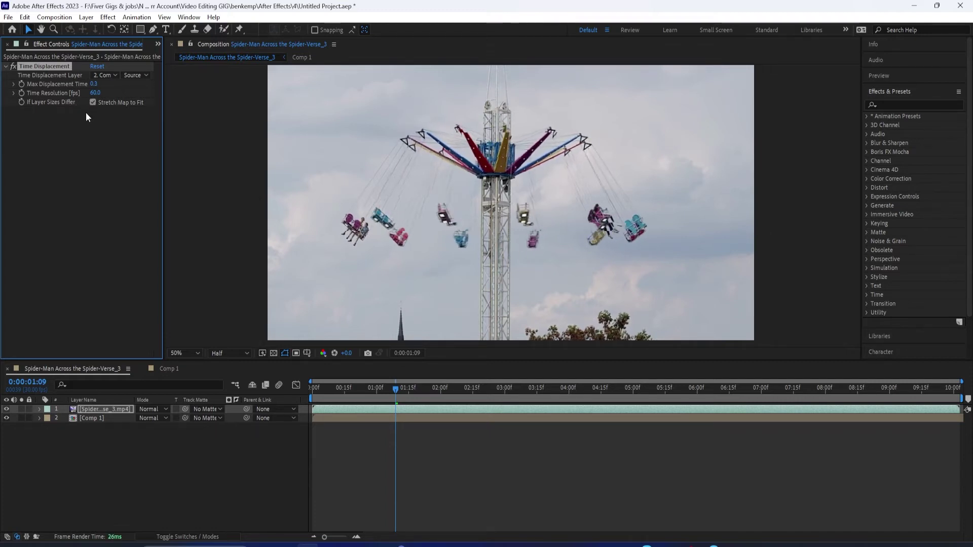
Preview the warped clip, then raise Max Displacement Time to 1.0
key("space")
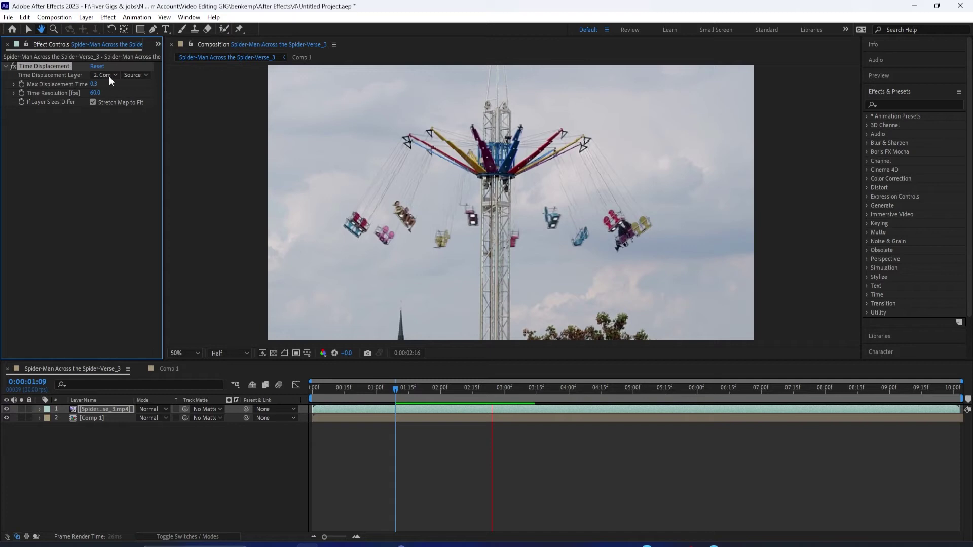
key("space")
left_click_drag(93, 87, 121, 89)
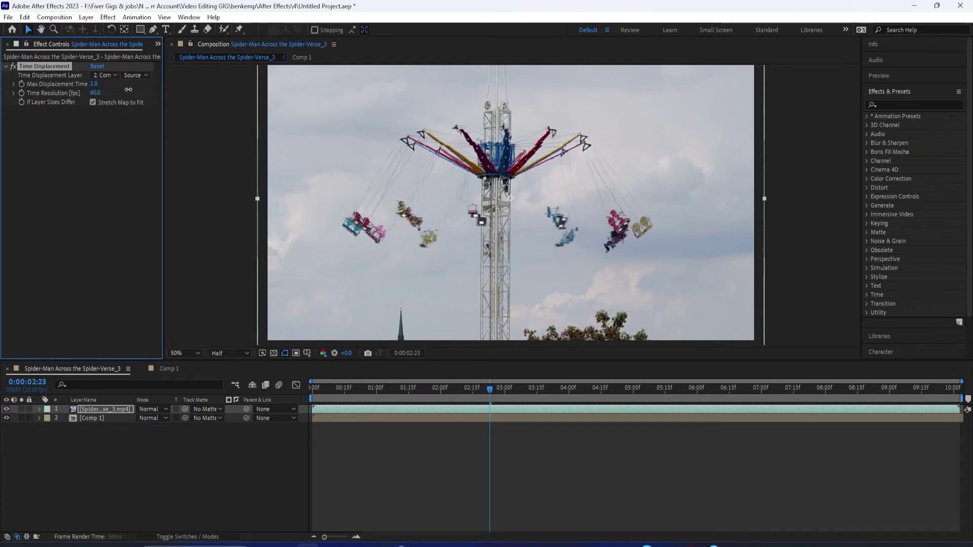
In Comp 1, set Black Solid 1's Gradient Ramp start to 0,542 and end to 1918,542
left_click(164, 369)
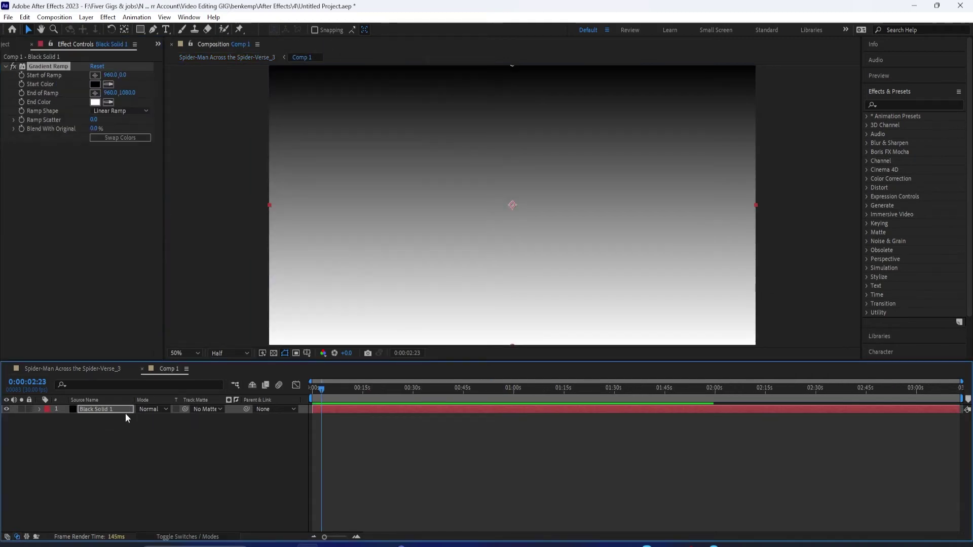
left_click(106, 409)
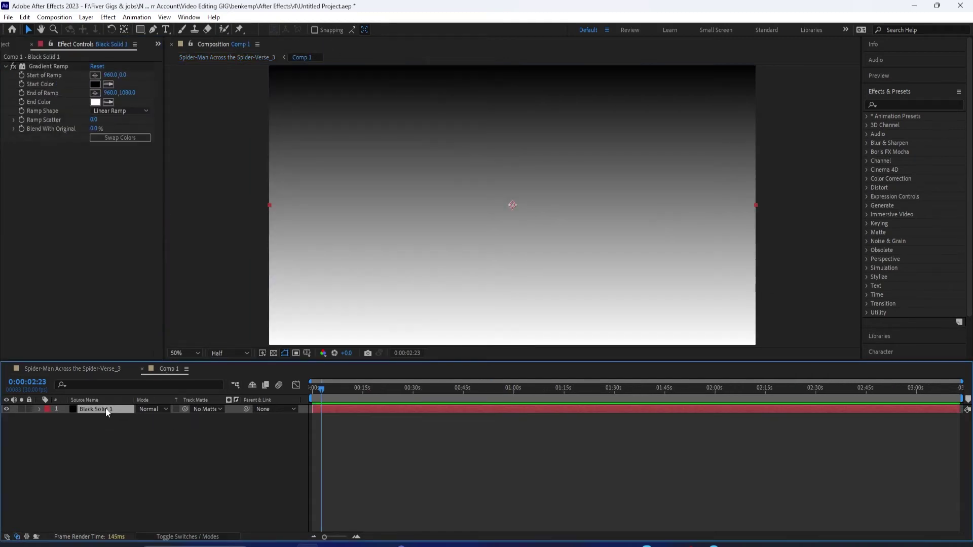
left_click(95, 75)
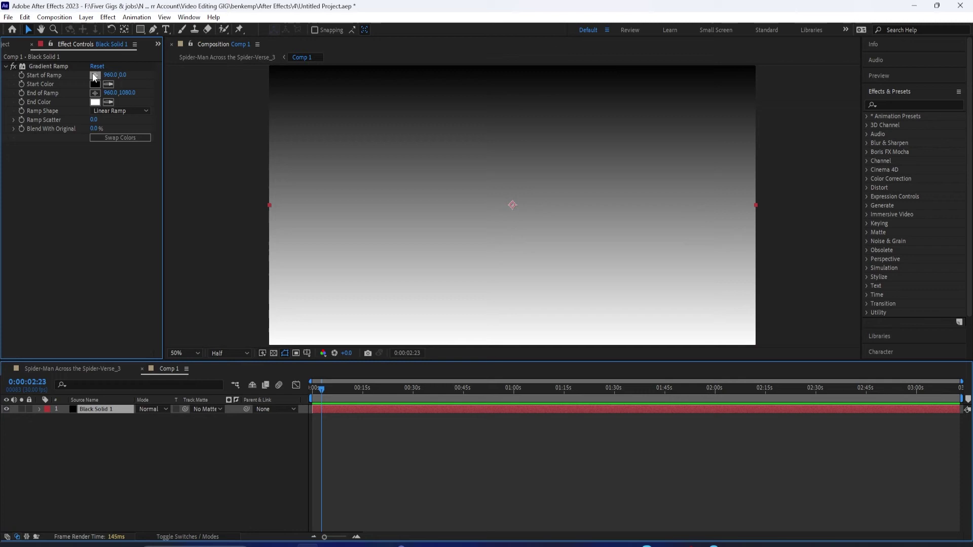
left_click(269, 205)
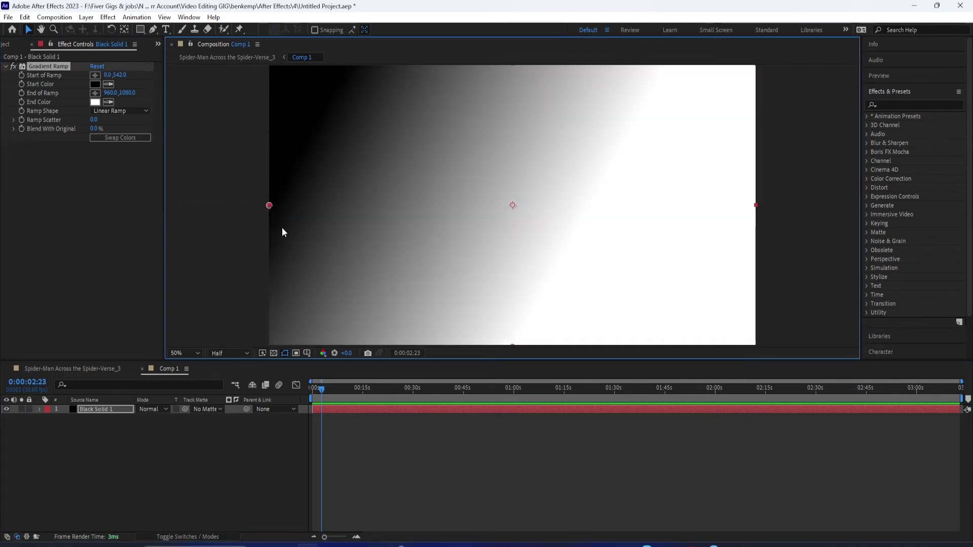
left_click(95, 93)
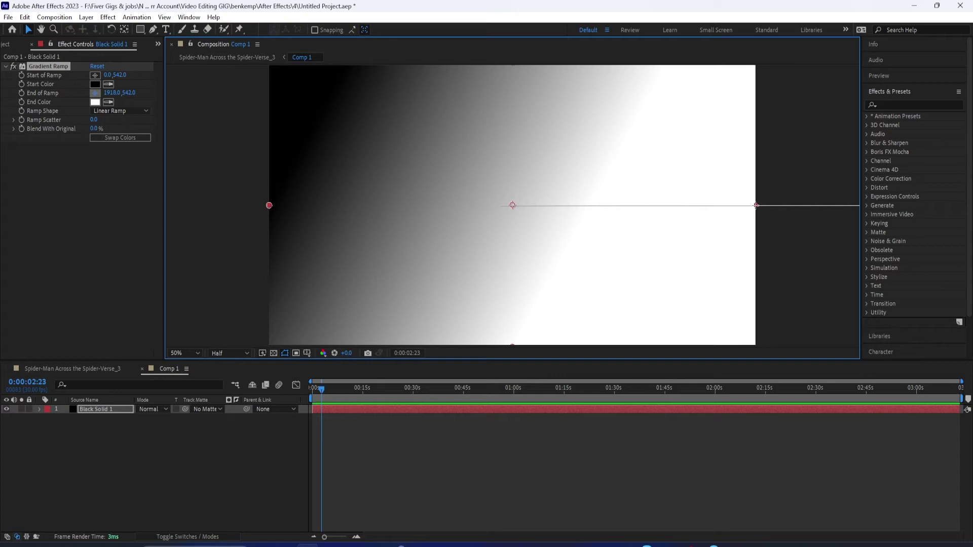
left_click(755, 205)
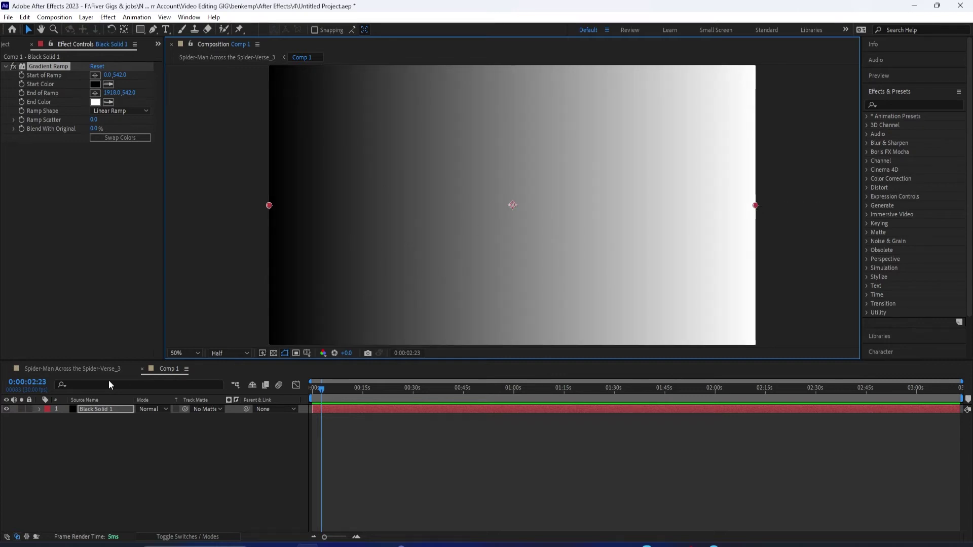
left_click(73, 370)
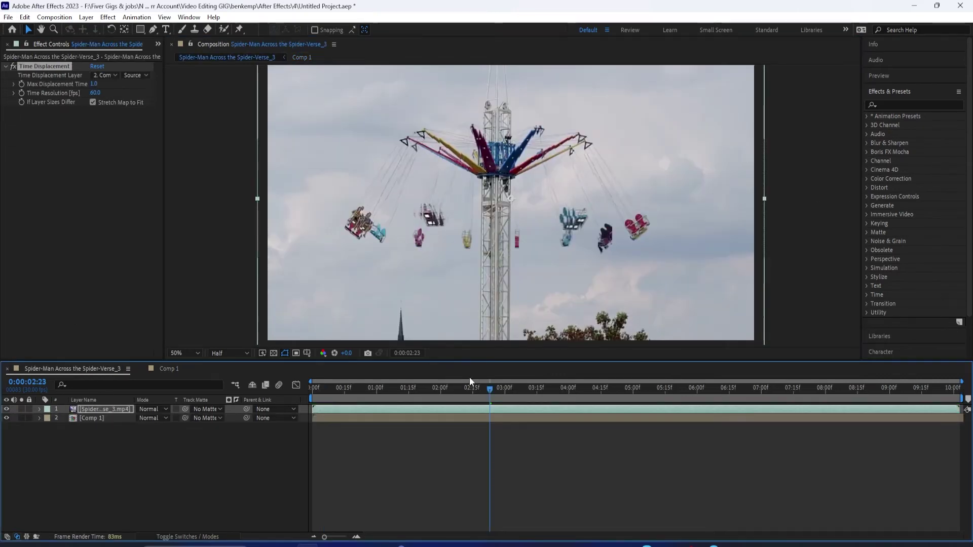
left_click_drag(490, 388, 338, 408)
key("space")
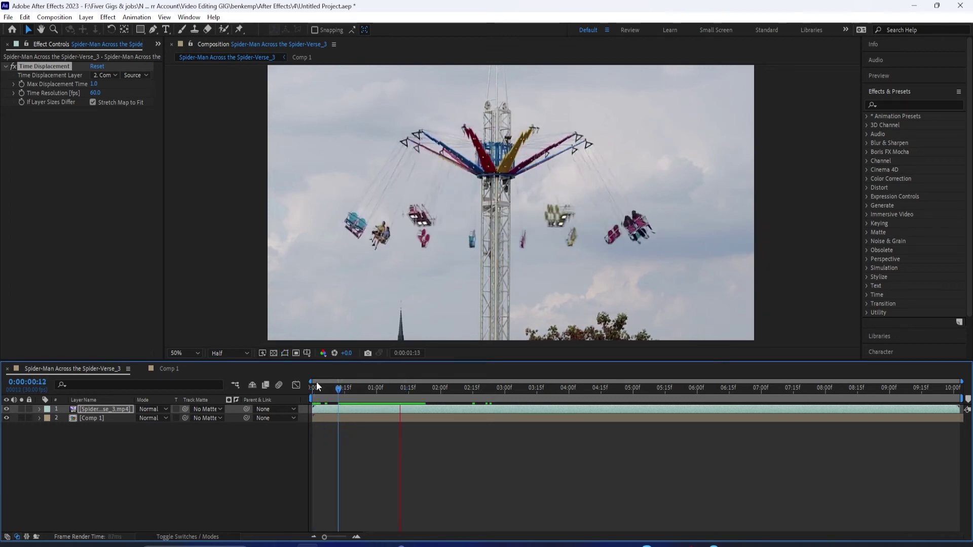
key("space")
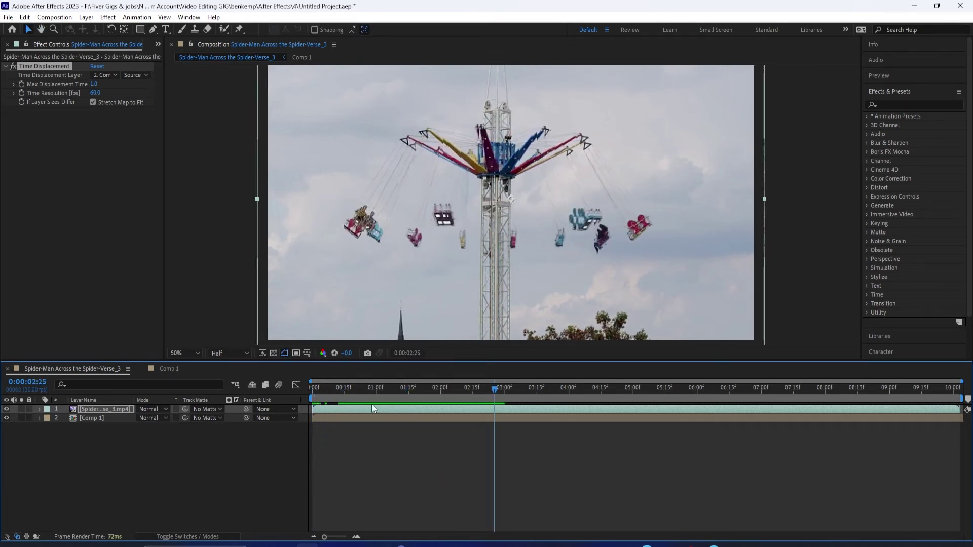
left_click_drag(497, 390, 435, 411)
Raise Max Displacement Time to 1.1 and preview the result around 02:20
left_click_drag(96, 86, 110, 94)
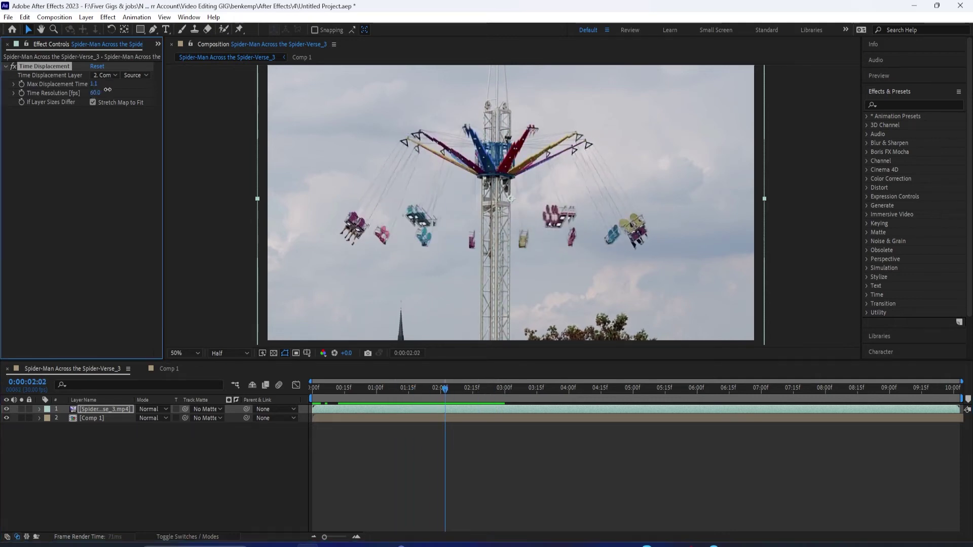
key("space")
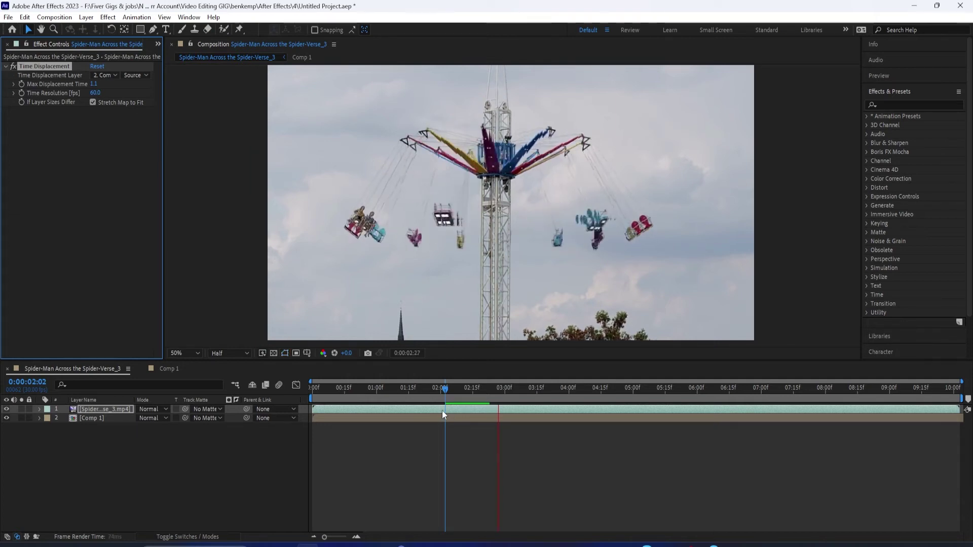
left_click_drag(447, 390, 537, 413)
key("space")
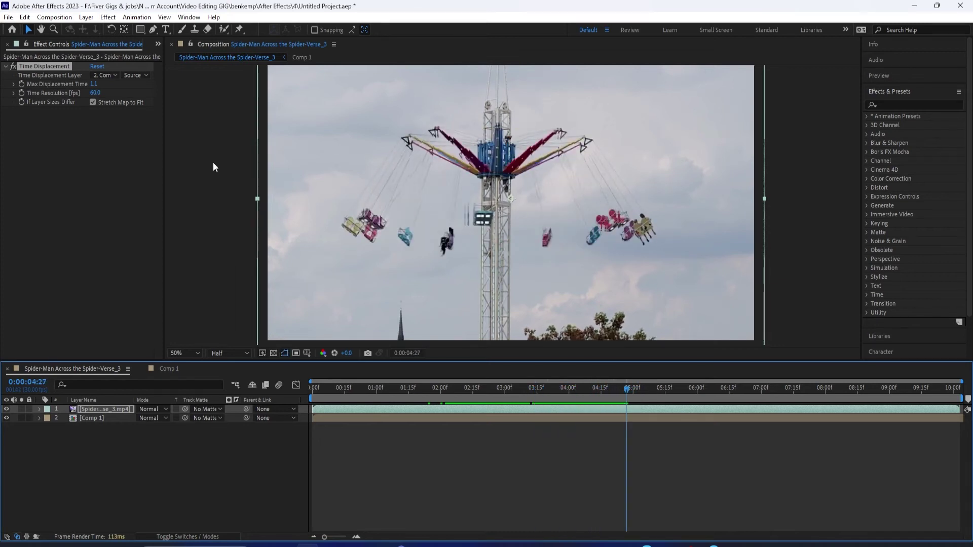
Raise Max Displacement Time to 1.6 and preview from 01:10 and from the start
left_click_drag(99, 84, 141, 93)
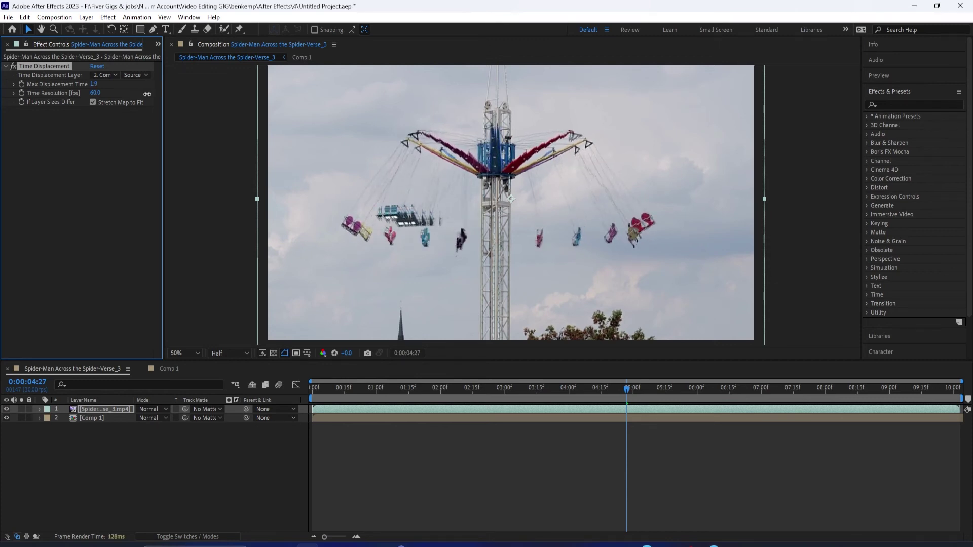
key("space")
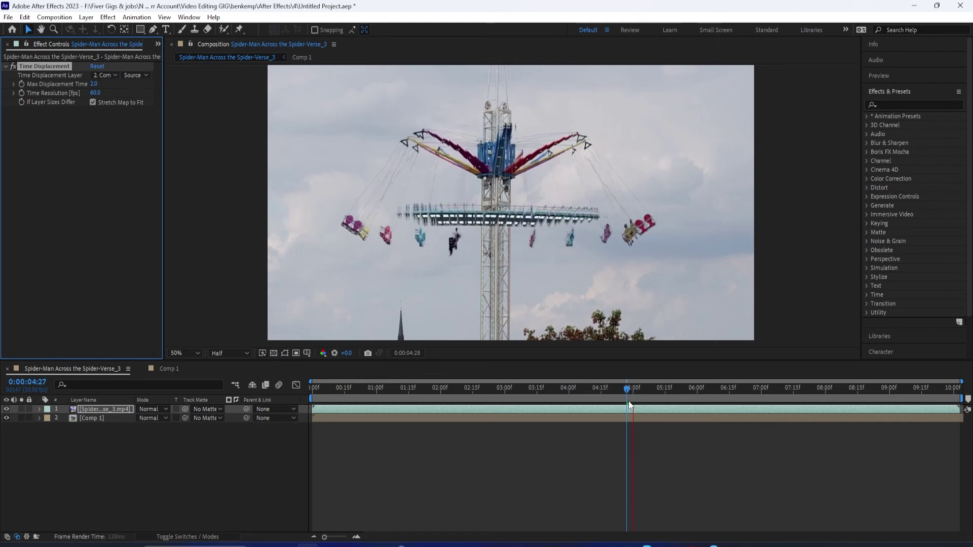
left_click_drag(631, 388, 402, 387)
key("space")
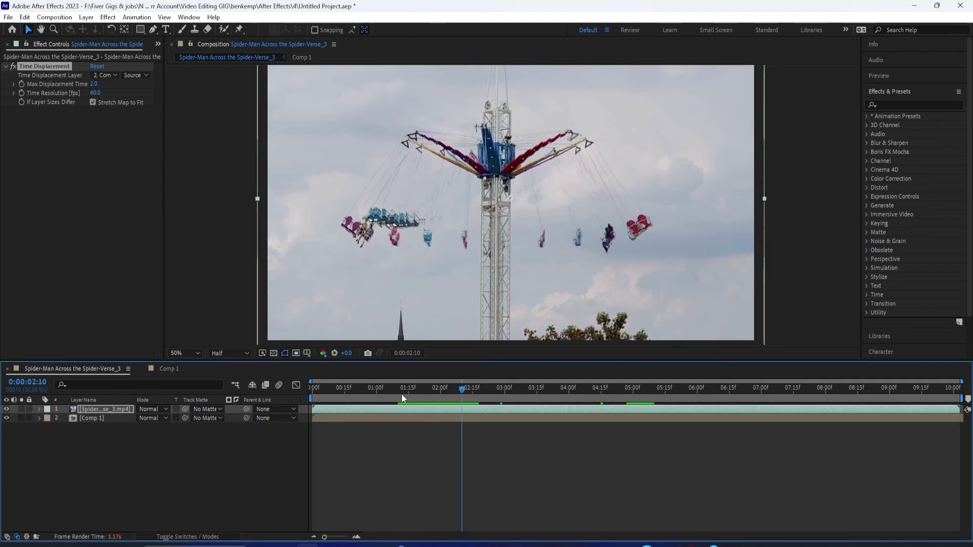
left_click_drag(361, 387, 312, 391)
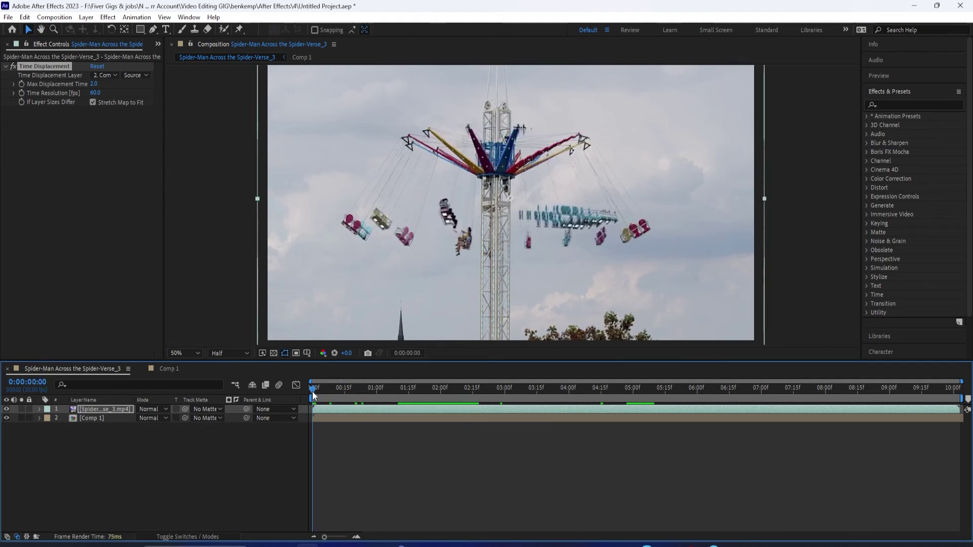
key("space")
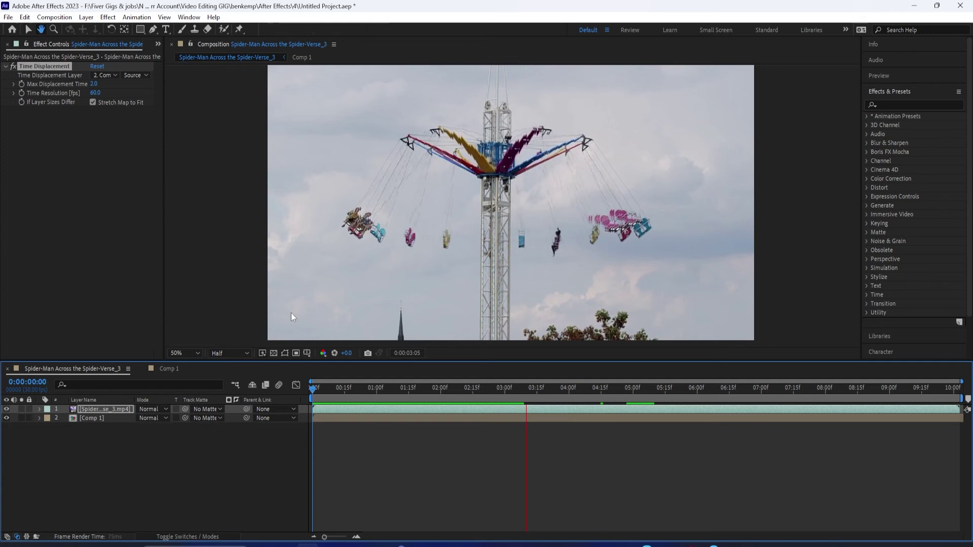
key("space")
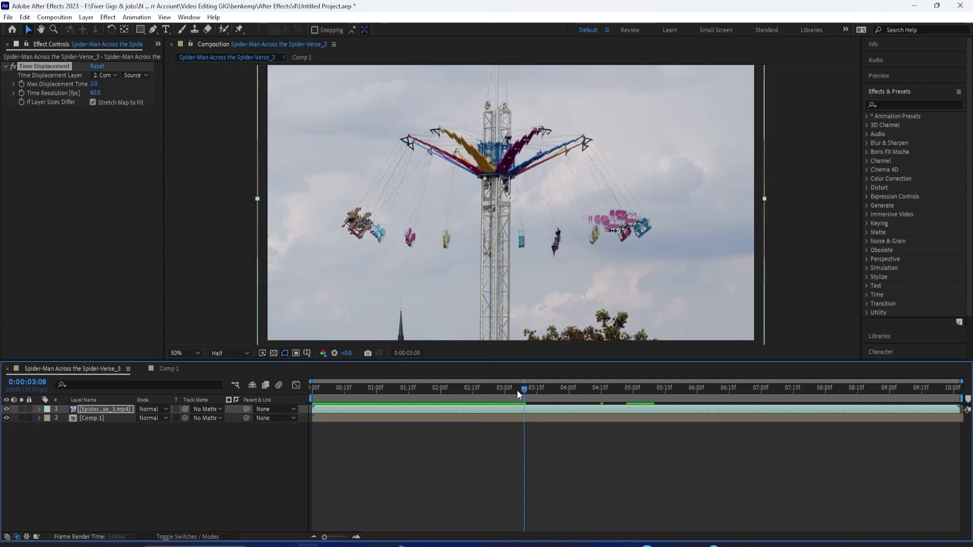
left_click_drag(522, 388, 386, 399)
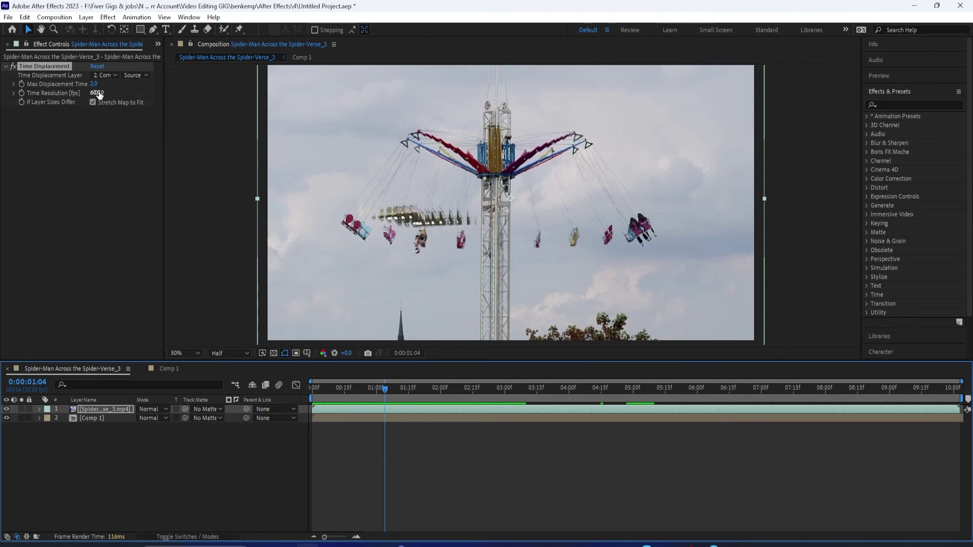
Drop Time Displacement's Time Resolution to 32.0 fps and preview the choppier warp
left_click_drag(99, 95, 87, 95)
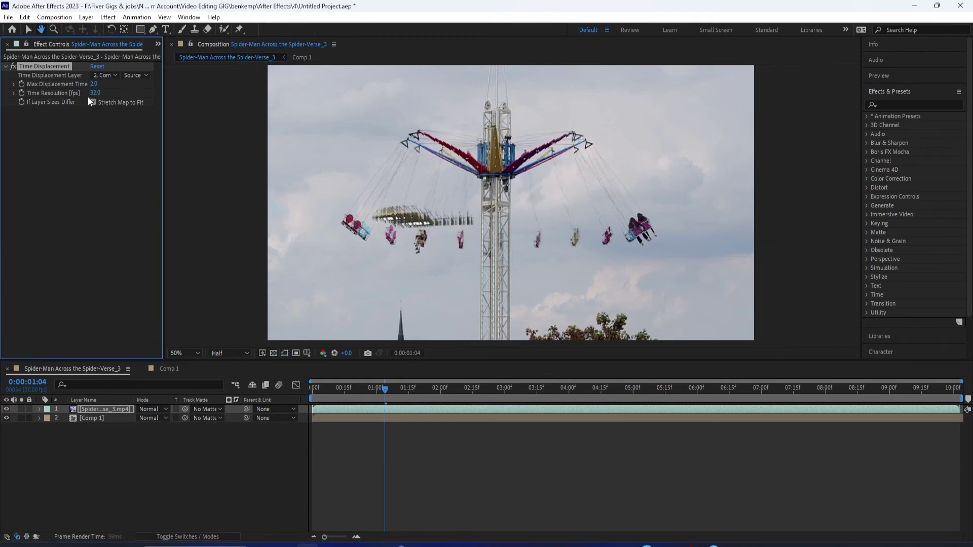
key("space")
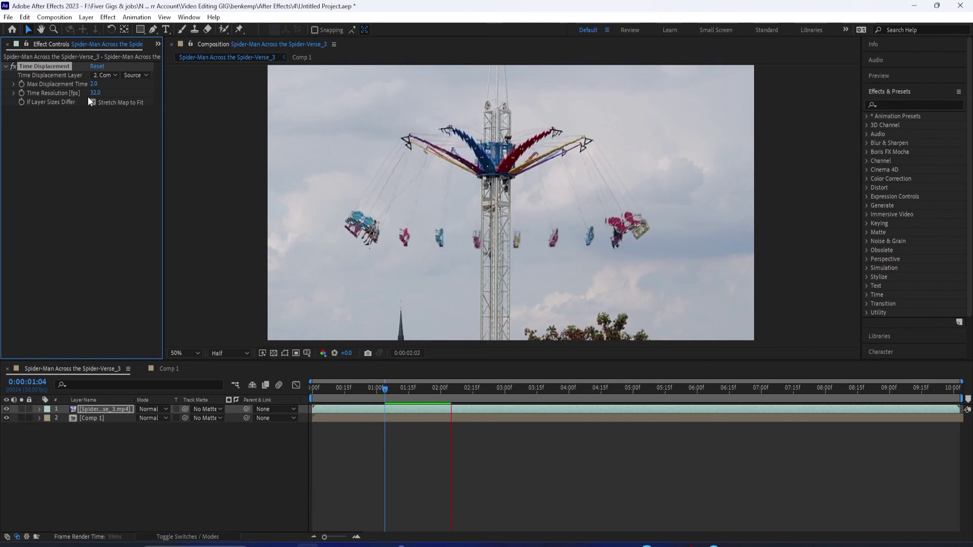